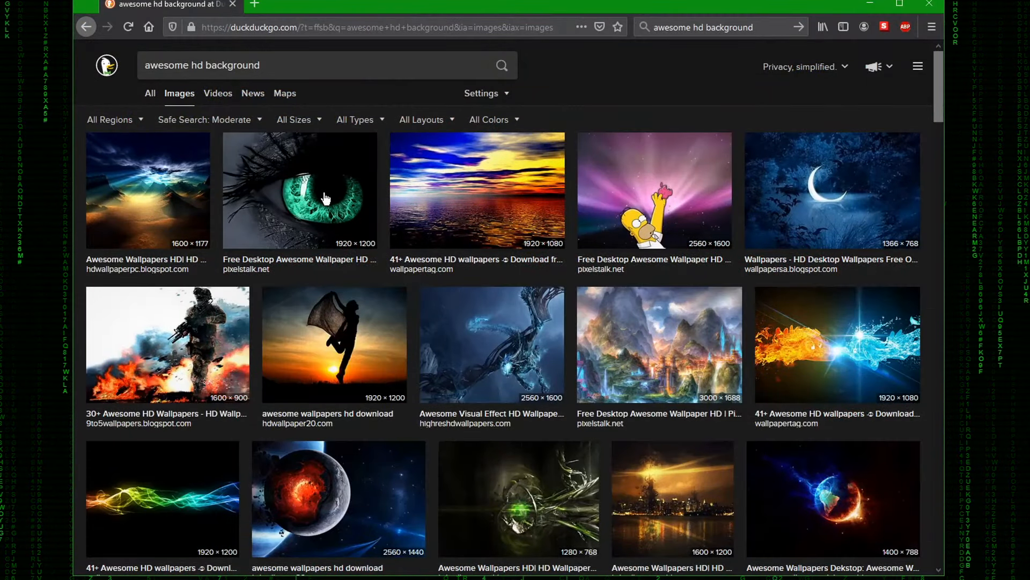
- Preview the green eye image in the DuckDuckGo results, then close the preview
{"action": "left_click", "coordinate": [326, 197]}
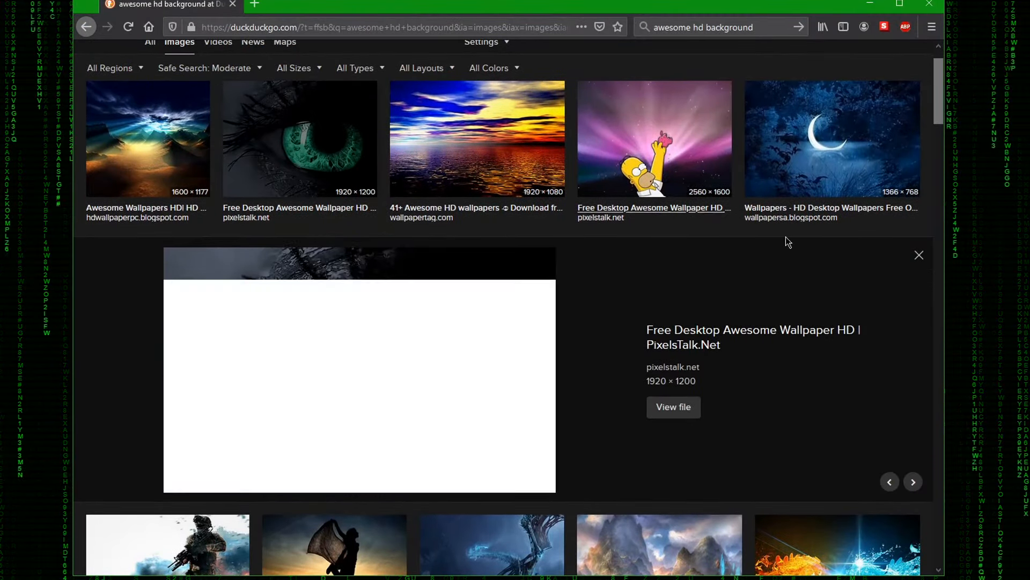
{"action": "left_click", "coordinate": [918, 256]}
{"action": "scroll", "coordinate": [877, 348], "scroll_direction": "down", "scroll_amount": 5}
{"action": "scroll", "coordinate": [878, 348], "scroll_direction": "down", "scroll_amount": 4}
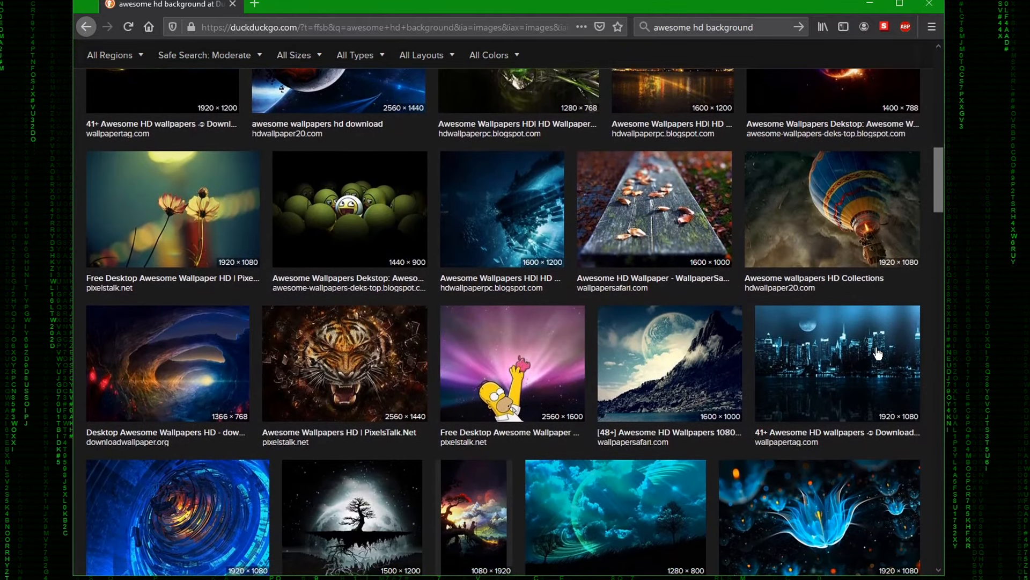
{"action": "scroll", "coordinate": [878, 353], "scroll_direction": "down", "scroll_amount": 3}
{"action": "scroll", "coordinate": [878, 353], "scroll_direction": "down", "scroll_amount": 2}
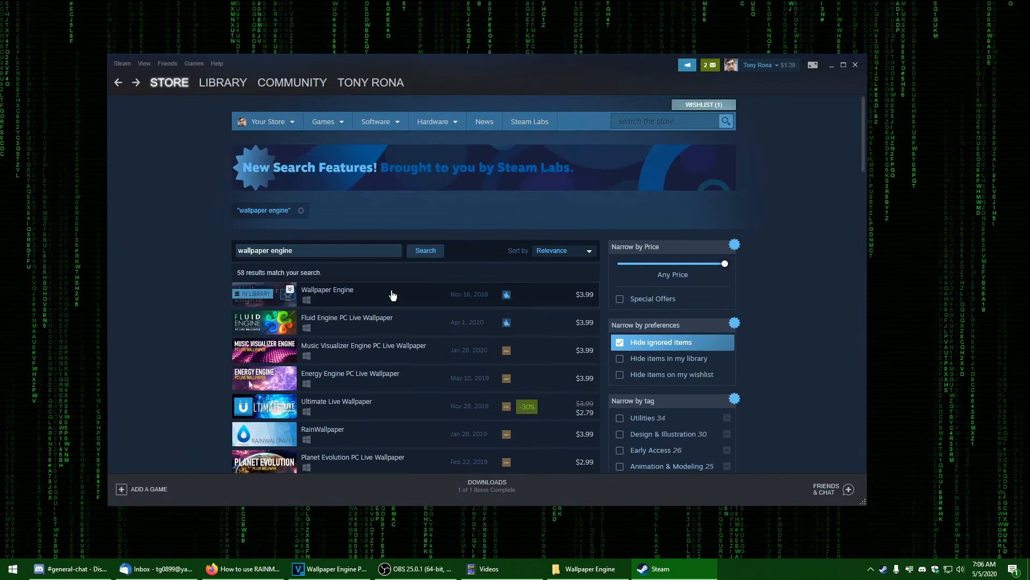
- Begin a review of Wallpaper Engine on its Steam store page
{"action": "left_click", "coordinate": [392, 296]}
{"action": "type", "text": "This app"}
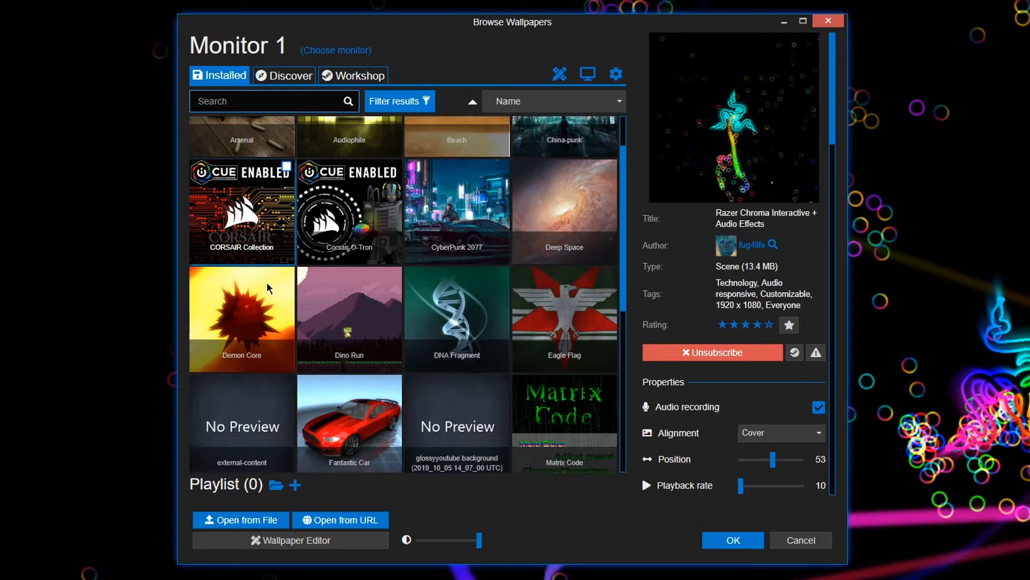
{"action": "scroll", "coordinate": [268, 287], "scroll_direction": "down", "scroll_amount": 1}
{"action": "scroll", "coordinate": [268, 287], "scroll_direction": "down", "scroll_amount": 1}
{"action": "scroll", "coordinate": [277, 290], "scroll_direction": "down", "scroll_amount": 1}
{"action": "scroll", "coordinate": [277, 289], "scroll_direction": "down", "scroll_amount": 1}
{"action": "scroll", "coordinate": [404, 319], "scroll_direction": "down", "scroll_amount": 1}
{"action": "scroll", "coordinate": [404, 320], "scroll_direction": "down", "scroll_amount": 1}
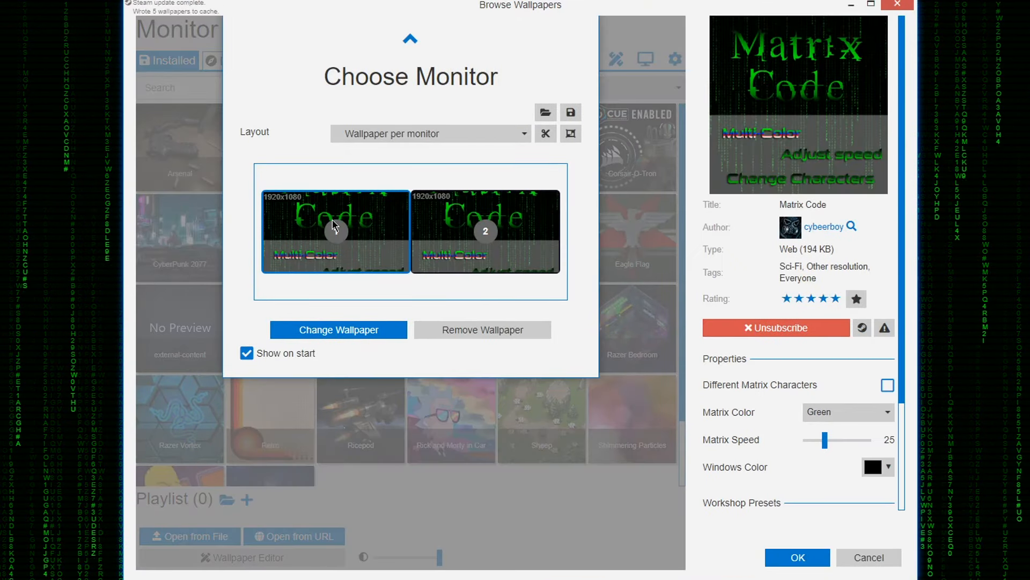
- Dismiss the monitor chooser, leaving Matrix Code applied on both monitors
{"action": "left_click", "coordinate": [340, 329]}
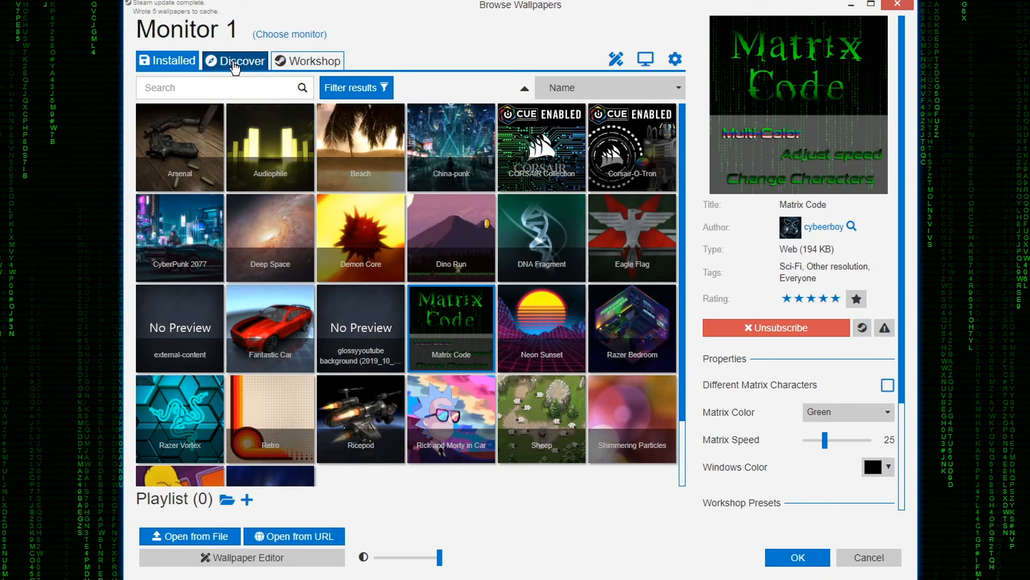
- Find Pixel Cyberpunk Coffee (OfficialBRO) among the Workshop cyberpunk wallpapers and subscribe to it
{"action": "left_click", "coordinate": [234, 63]}
{"action": "left_click", "coordinate": [310, 61]}
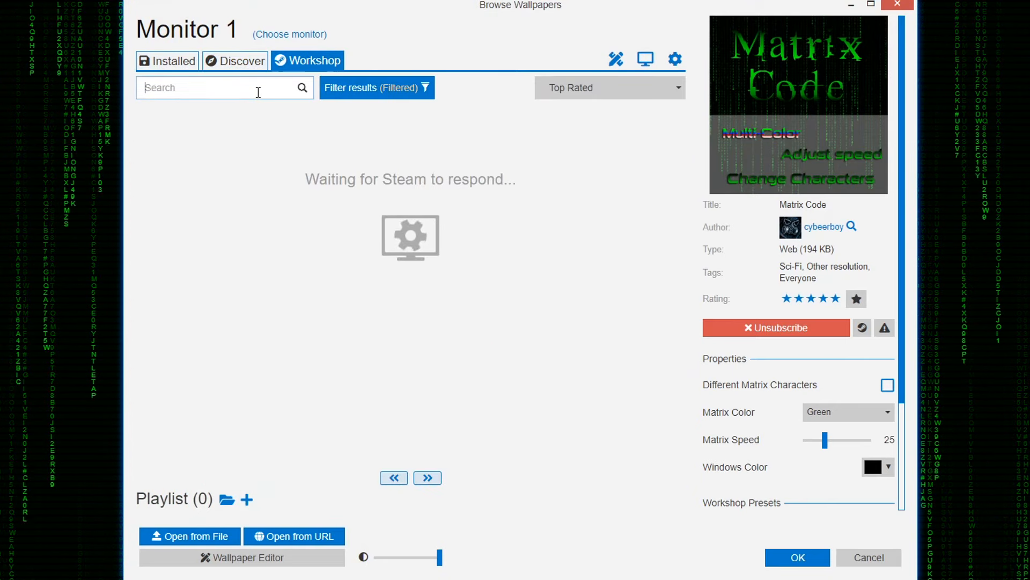
{"action": "type", "text": "cyberpunk"}
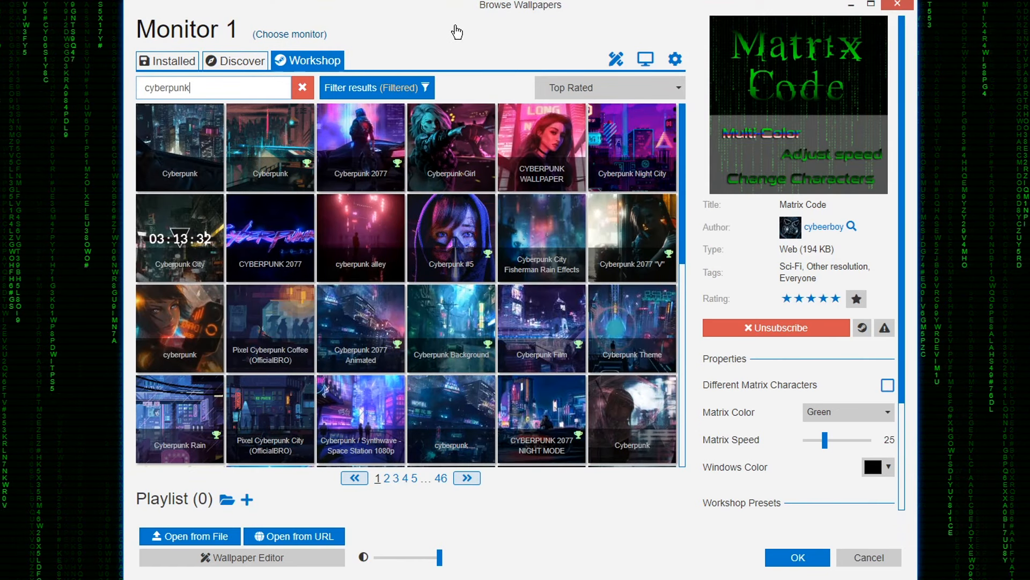
{"action": "left_click", "coordinate": [271, 323]}
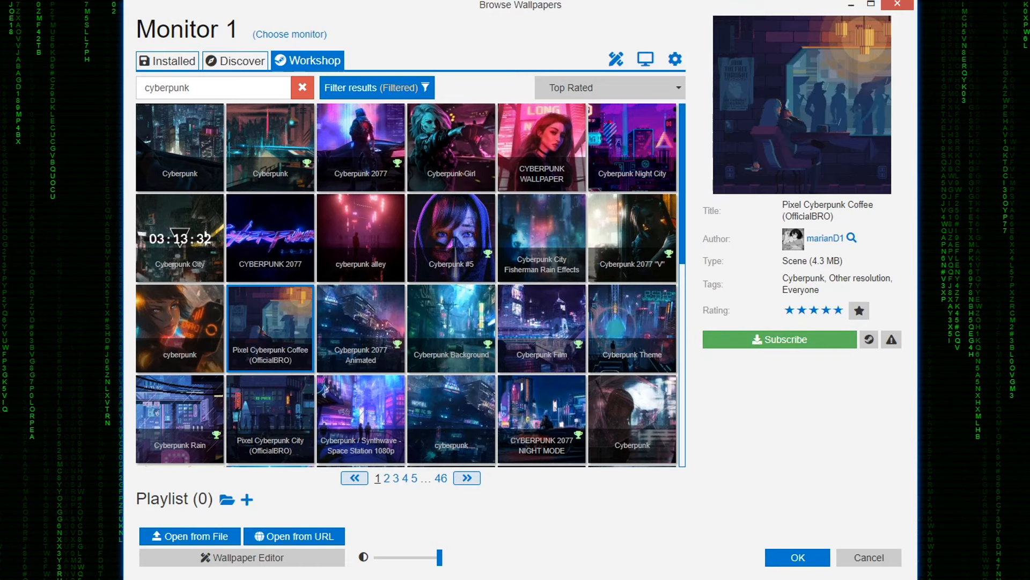
{"action": "left_click", "coordinate": [779, 339]}
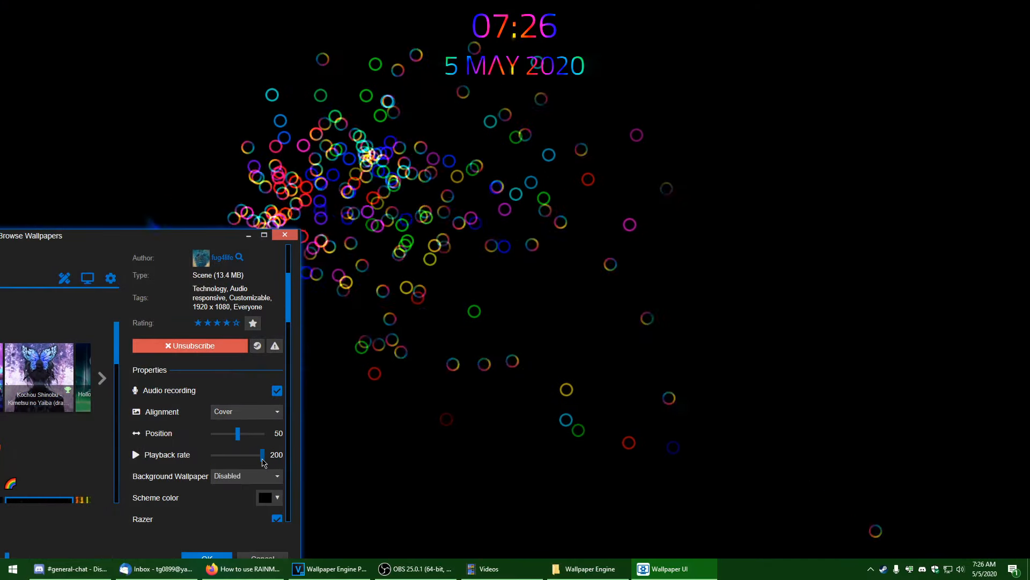
- Lower the rings wallpaper's playback rate from 200 to 10
{"action": "left_click_drag", "start_coordinate": [262, 456], "coordinate": [213, 455]}
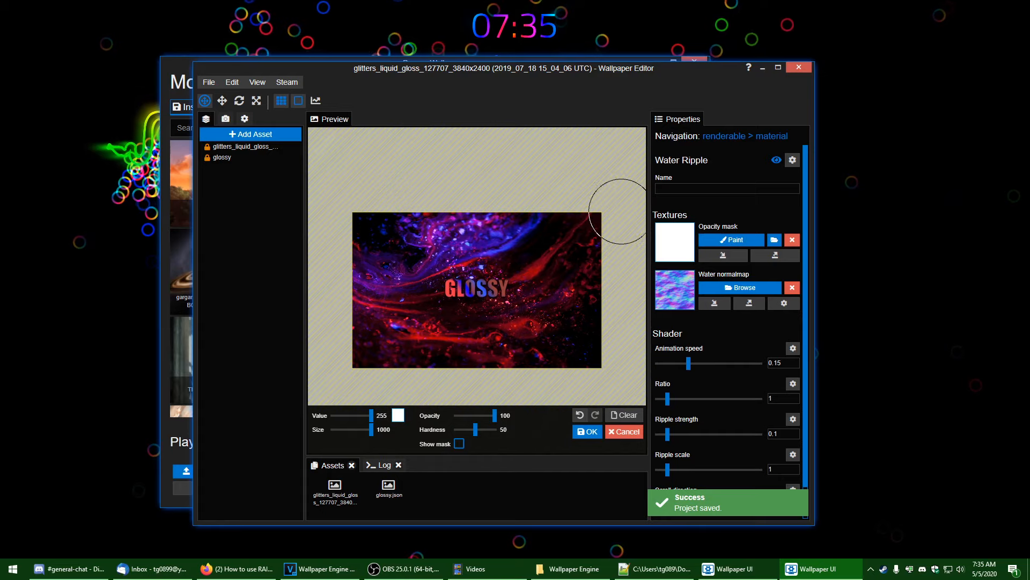
{"action": "scroll", "coordinate": [598, 230], "scroll_direction": "down", "scroll_amount": 1}
{"action": "scroll", "coordinate": [598, 229], "scroll_direction": "down", "scroll_amount": 1}
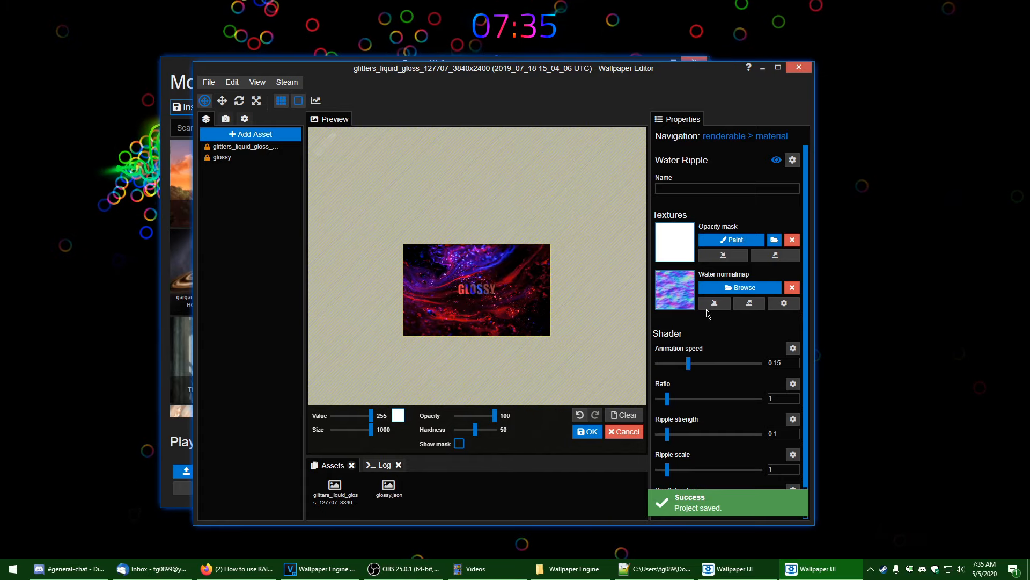
{"action": "scroll", "coordinate": [737, 288], "scroll_direction": "down", "scroll_amount": 1}
{"action": "scroll", "coordinate": [439, 218], "scroll_direction": "up", "scroll_amount": 1}
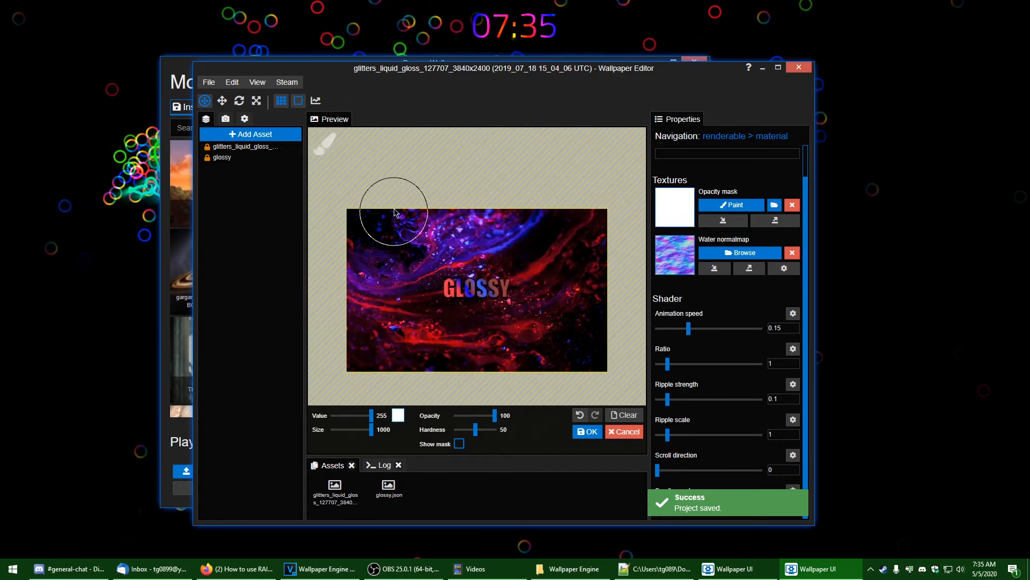
{"action": "scroll", "coordinate": [521, 261], "scroll_direction": "down", "scroll_amount": 1}
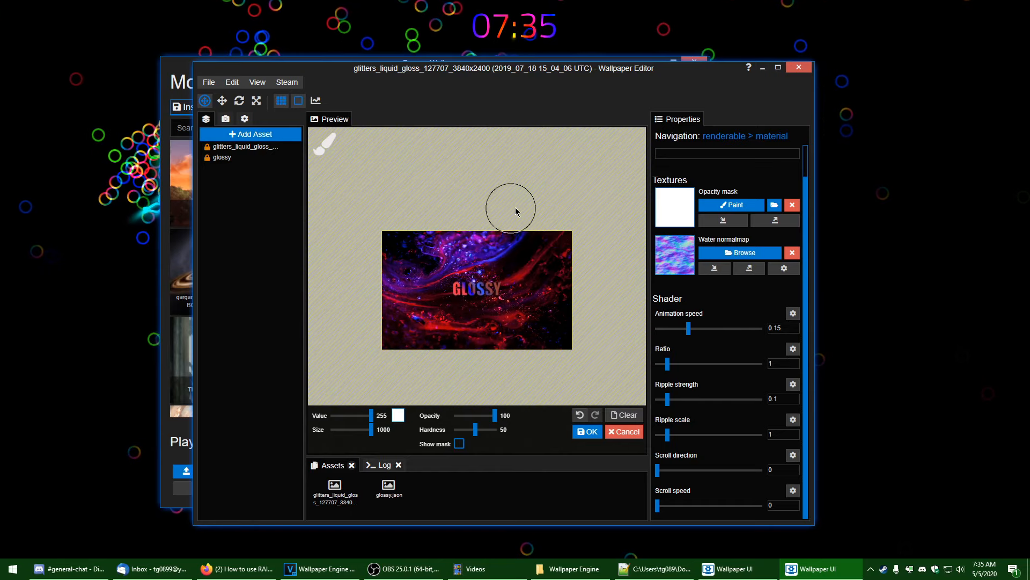
{"action": "scroll", "coordinate": [762, 185], "scroll_direction": "up", "scroll_amount": 1}
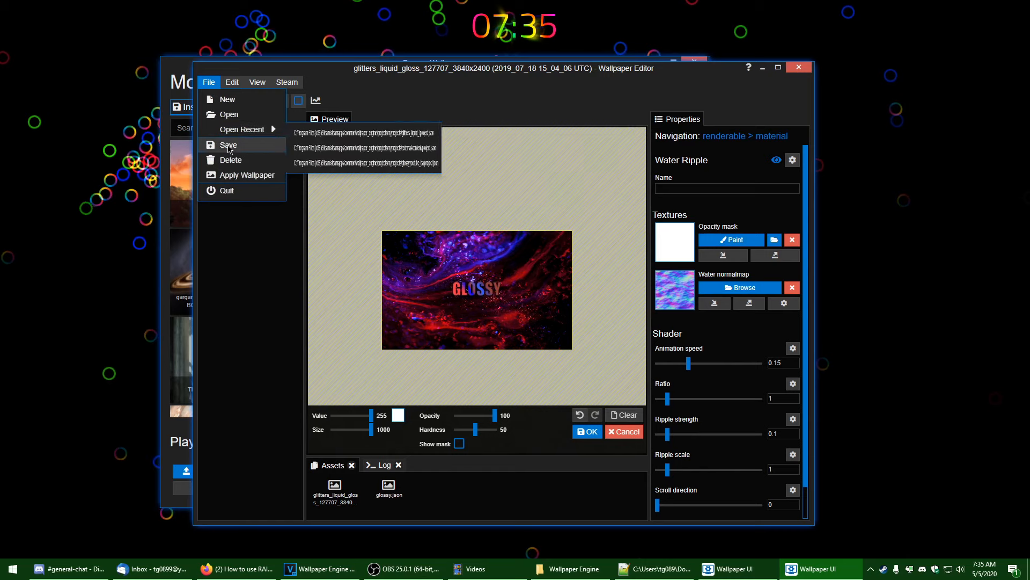
- Save the GLOSSY project, apply it as the desktop wallpaper and close the editor
{"action": "left_click", "coordinate": [219, 109]}
{"action": "left_click", "coordinate": [209, 81]}
{"action": "left_click", "coordinate": [236, 168]}
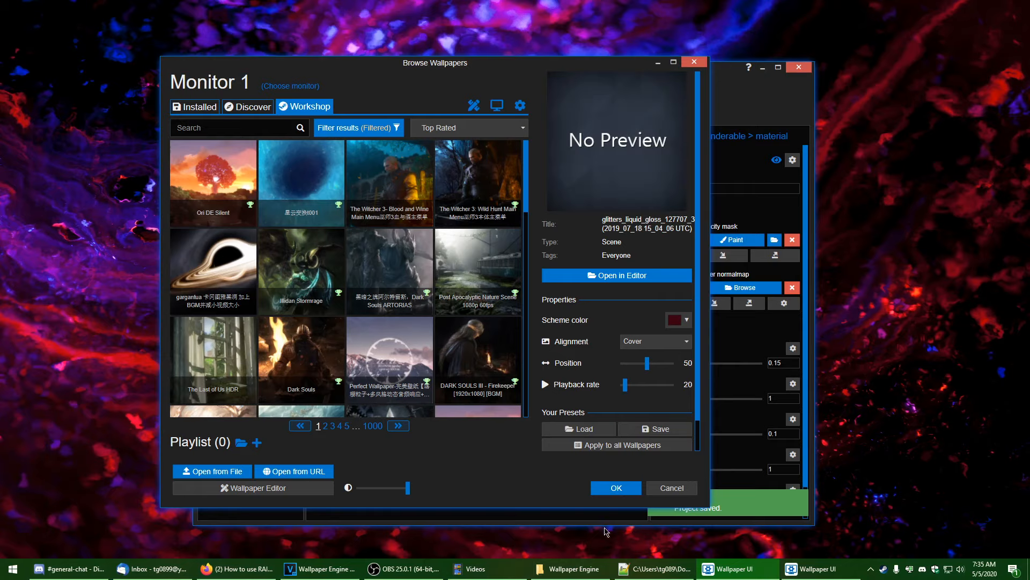
{"action": "left_click", "coordinate": [616, 488]}
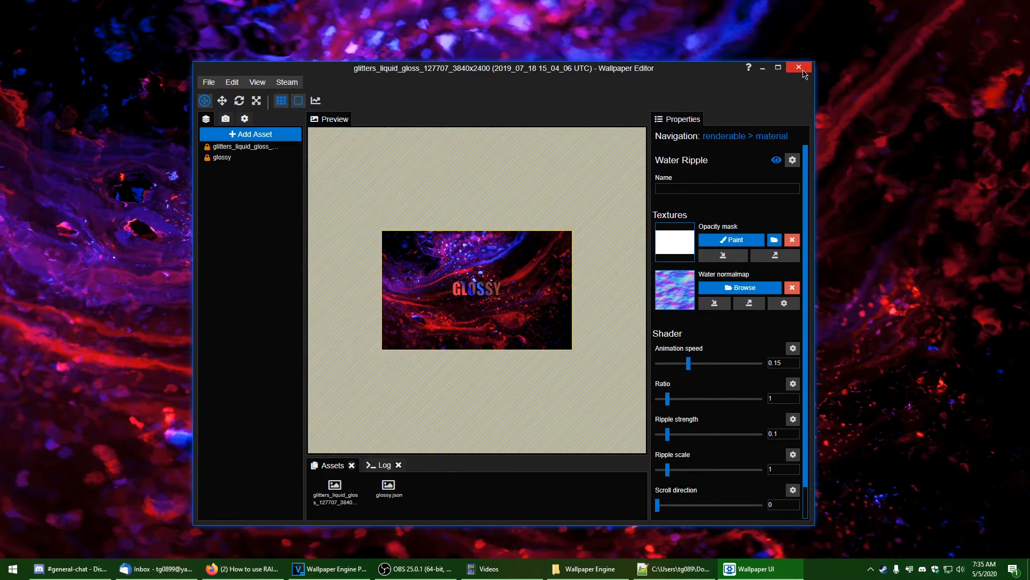
{"action": "left_click", "coordinate": [801, 68]}
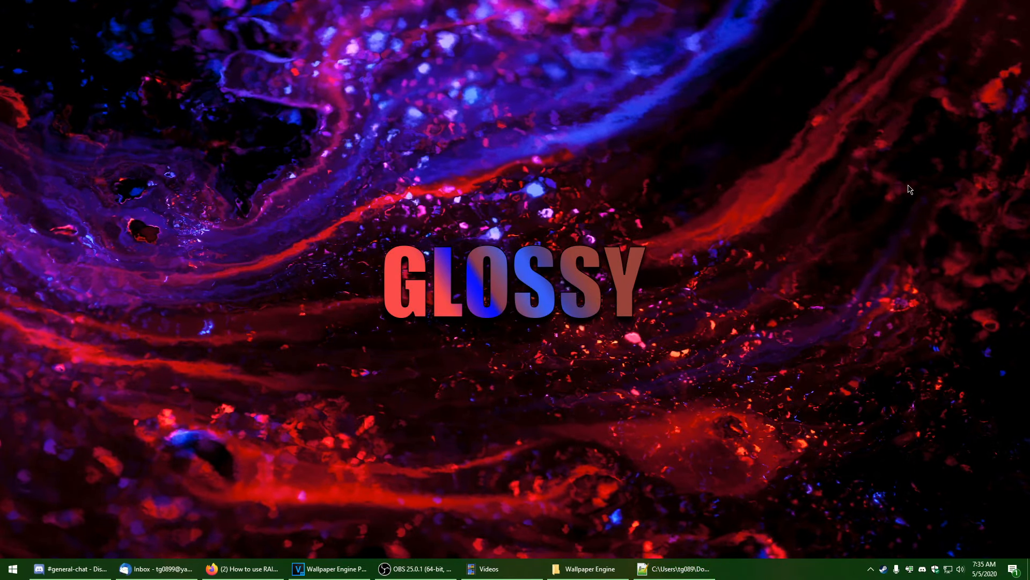